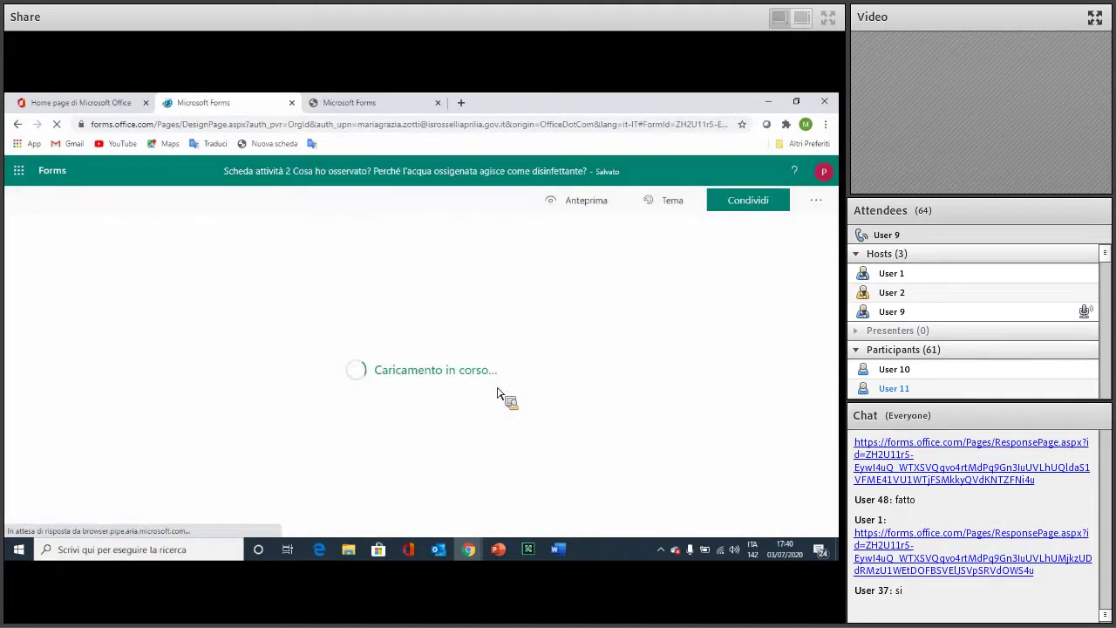
- Open the responses of the "Scheda attività 2" form and examine the results of questions 1 to 8
click(549, 245)
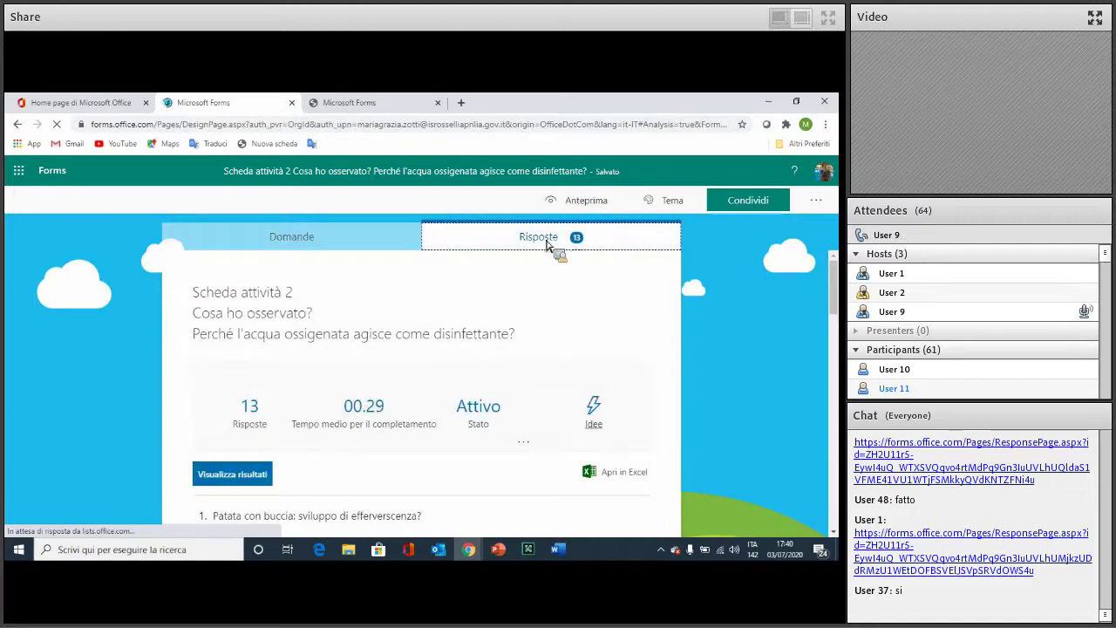
scroll(406, 448, down, 2)
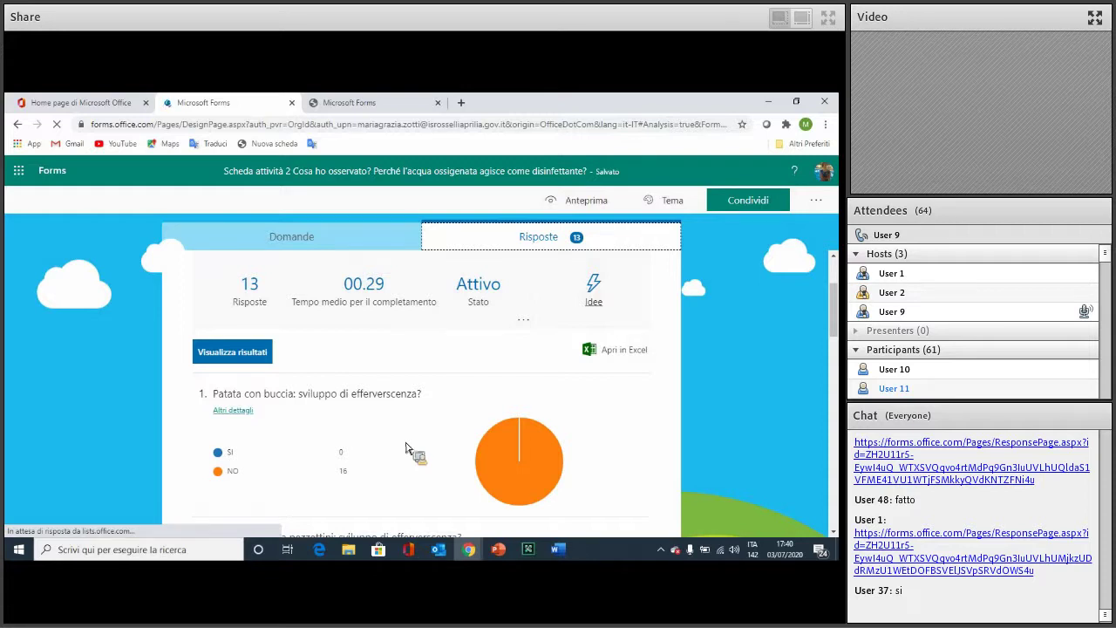
scroll(401, 448, up, 1)
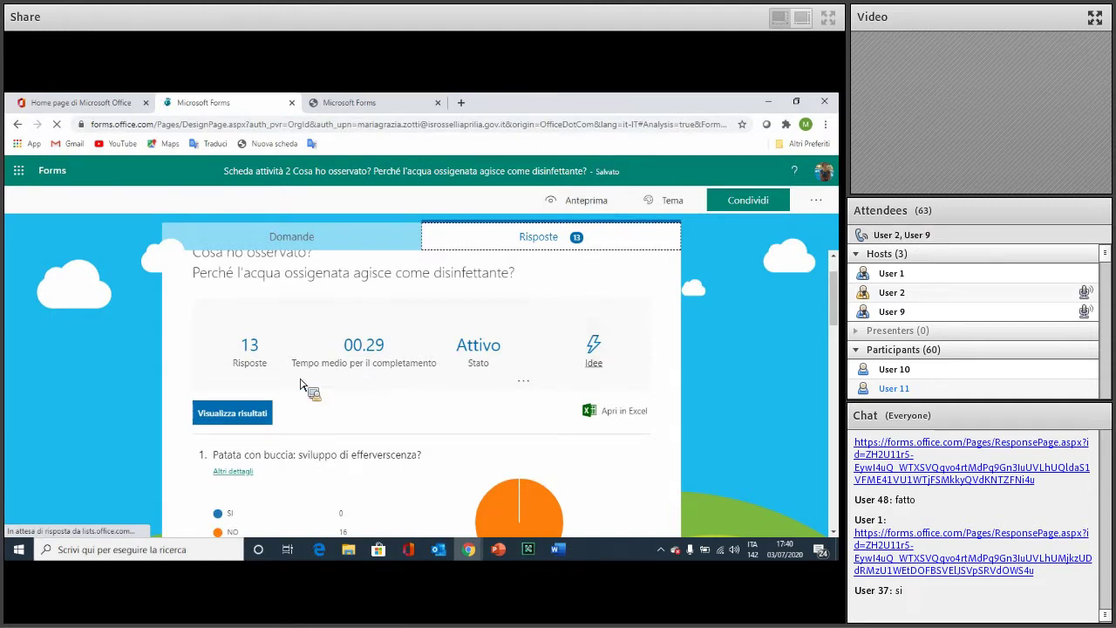
scroll(337, 491, down, 3)
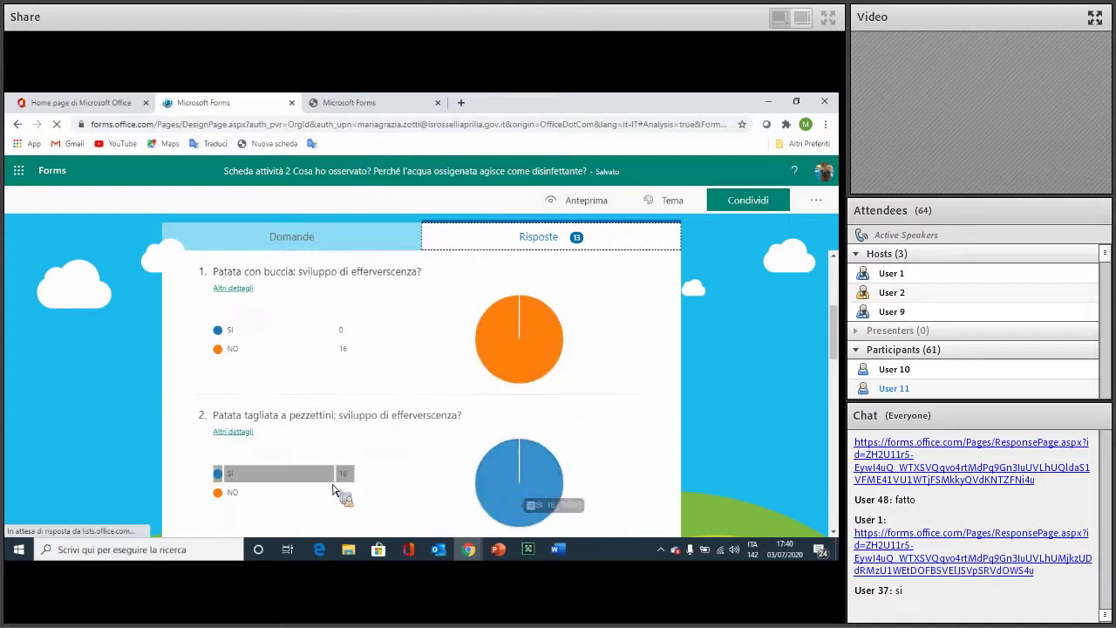
scroll(386, 498, down, 4)
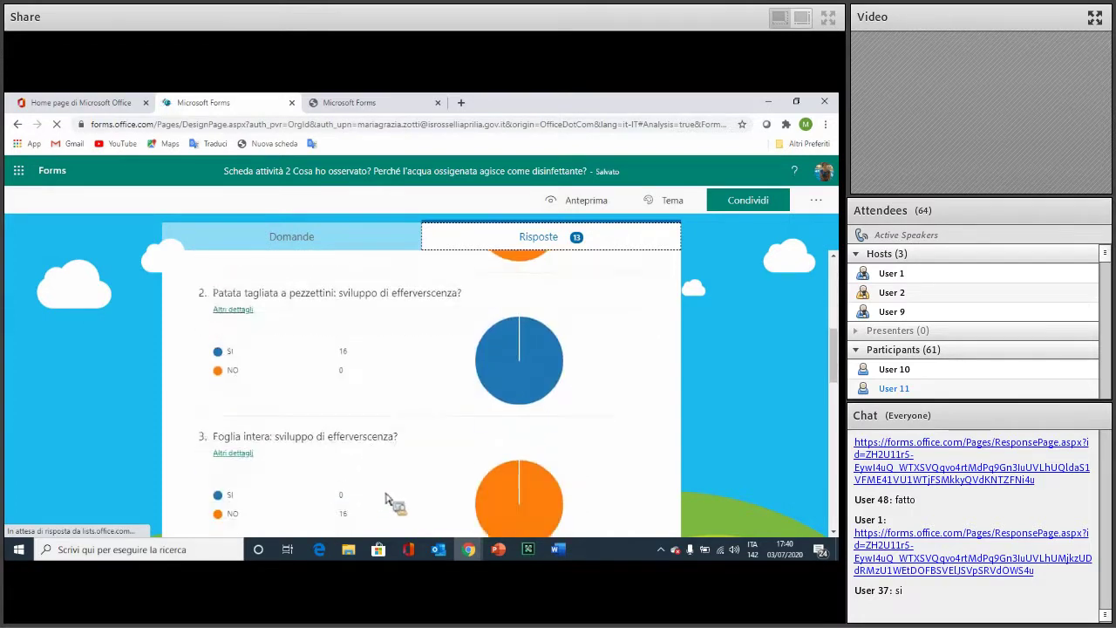
scroll(386, 498, down, 2)
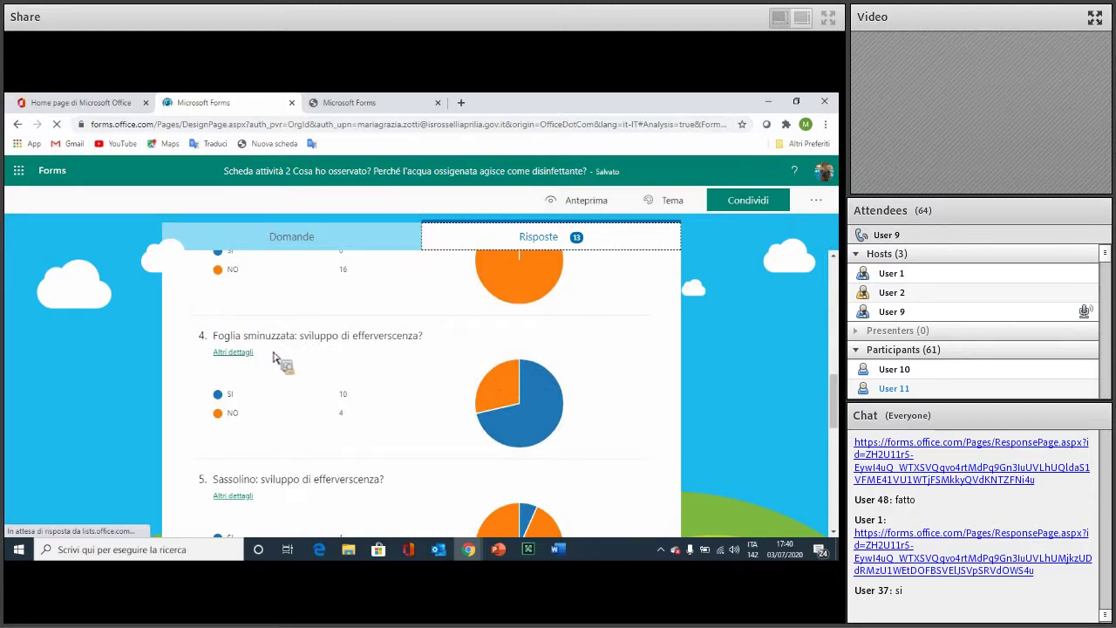
mouse_move(329, 404)
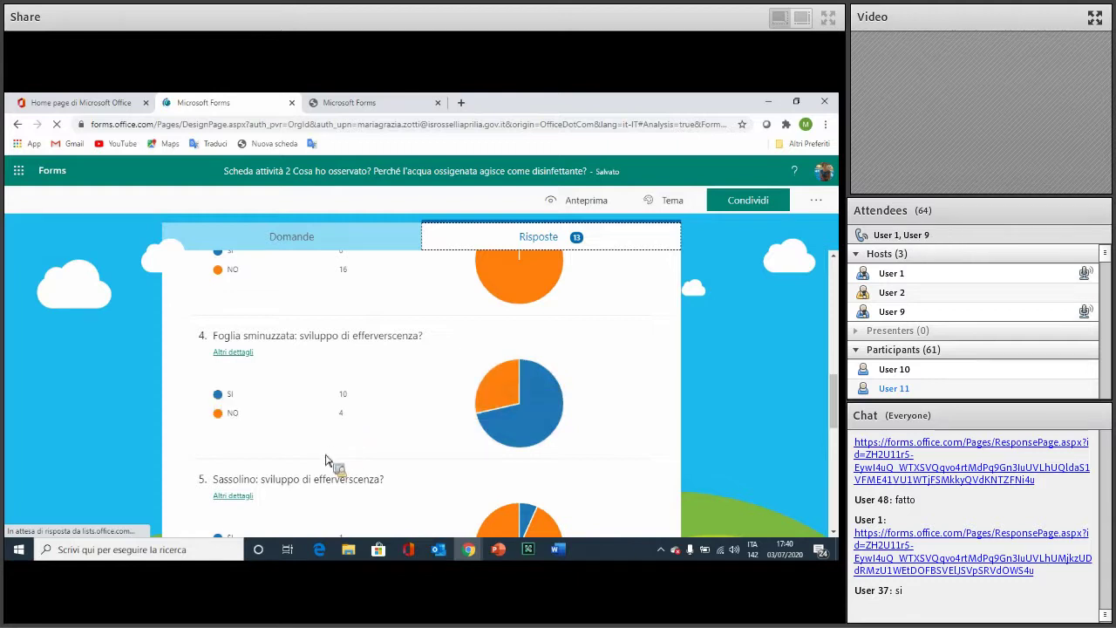
scroll(326, 460, down, 2)
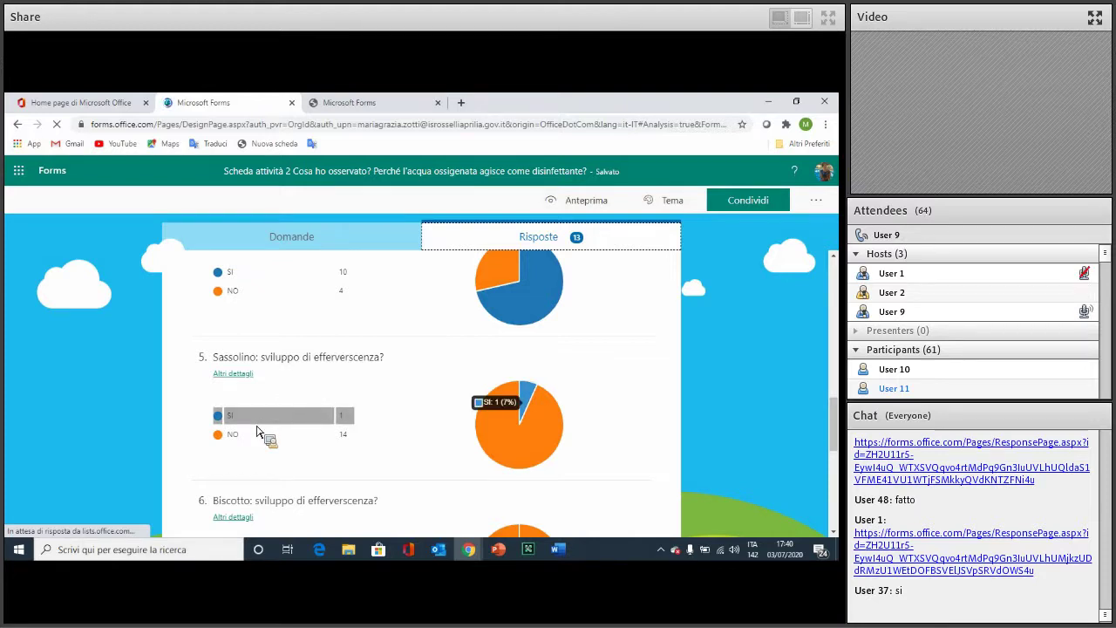
scroll(257, 442, down, 2)
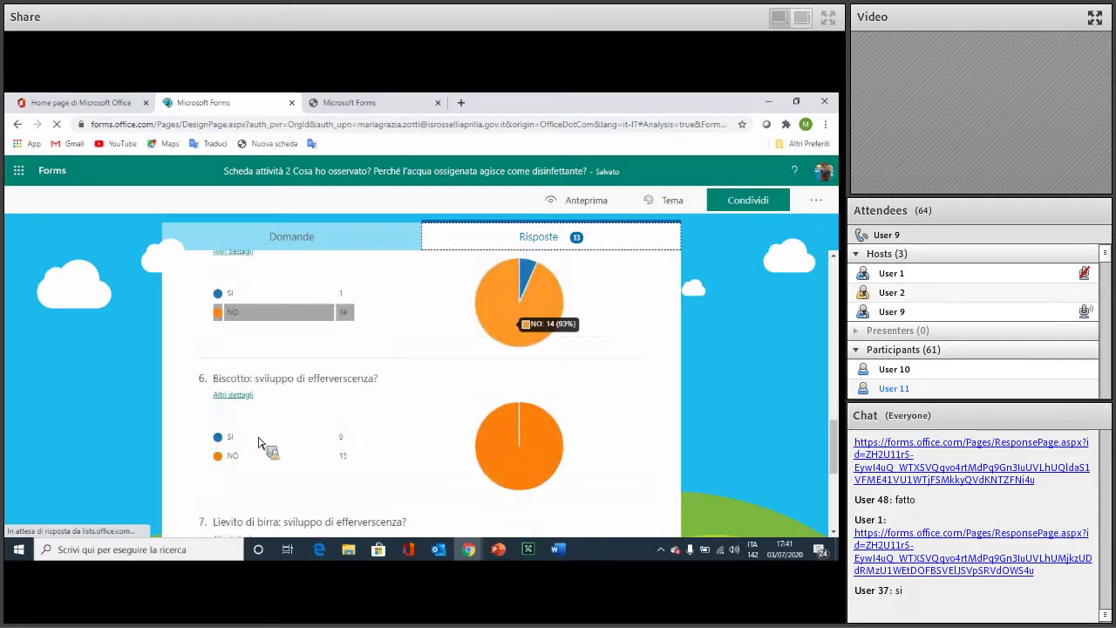
scroll(257, 442, down, 2)
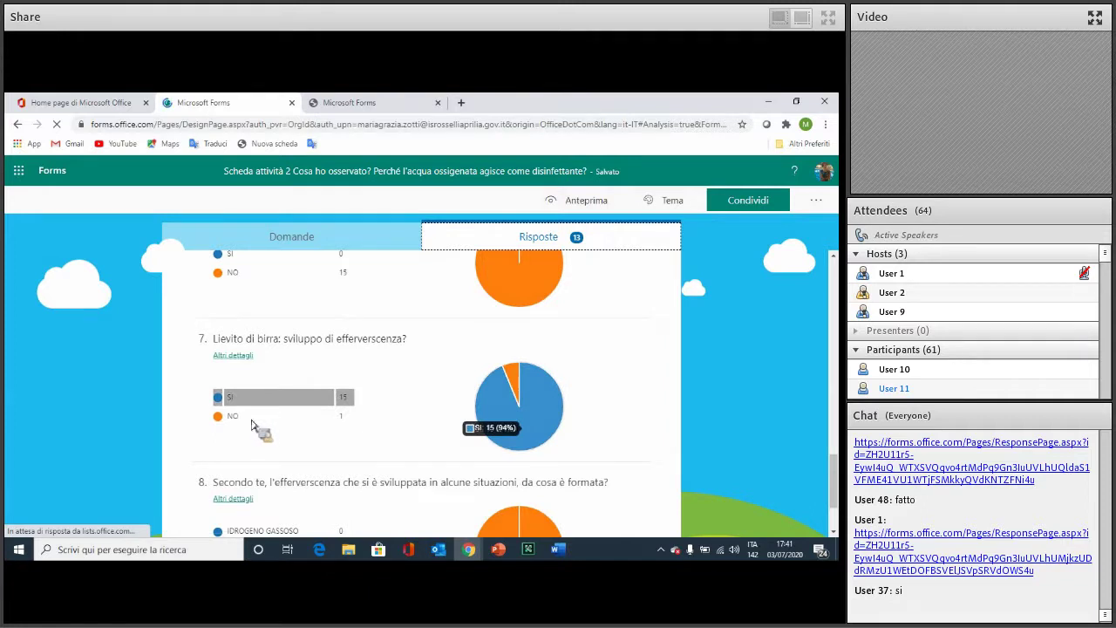
scroll(252, 425, down, 2)
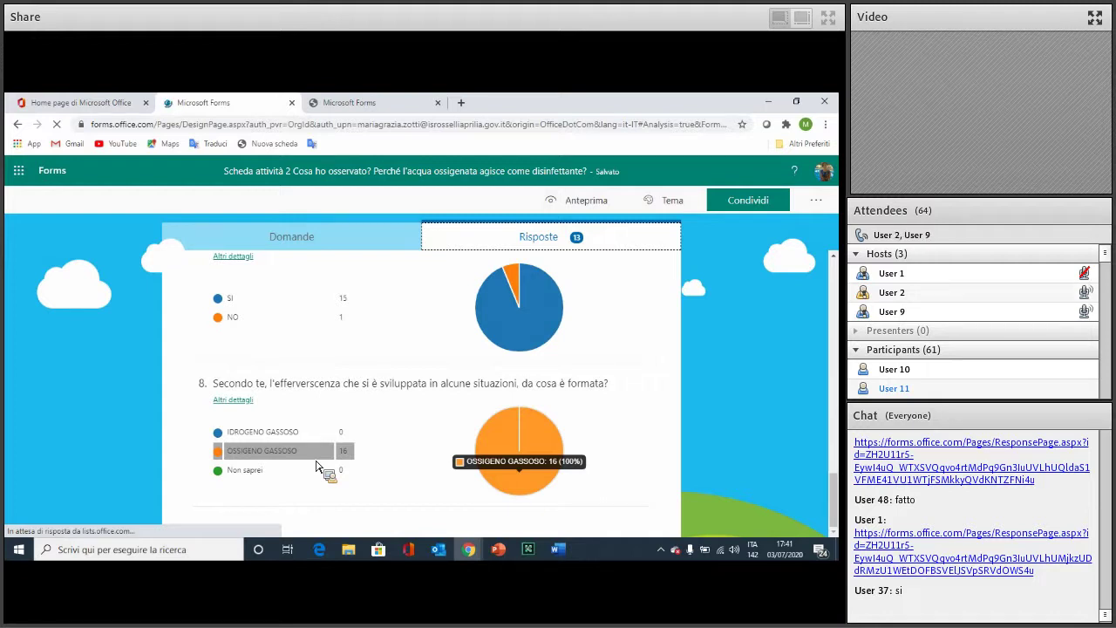
- Return to the response summary and examine the updated results of questions 1 to 3 on the potato and whole leaf
scroll(316, 465, up, 10)
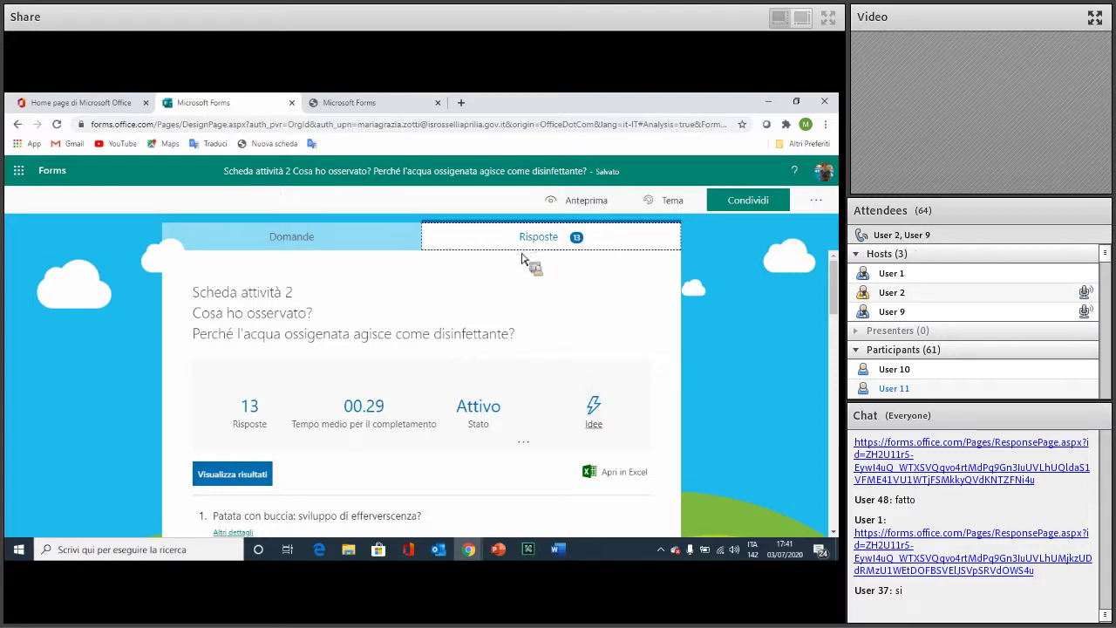
scroll(349, 408, down, 2)
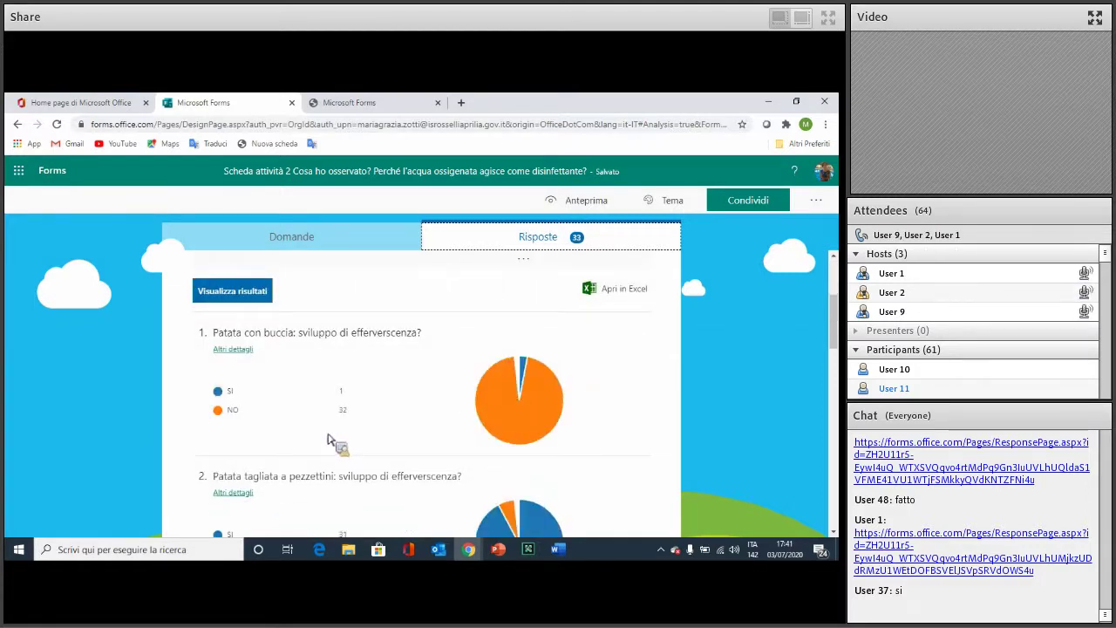
scroll(375, 401, up, 2)
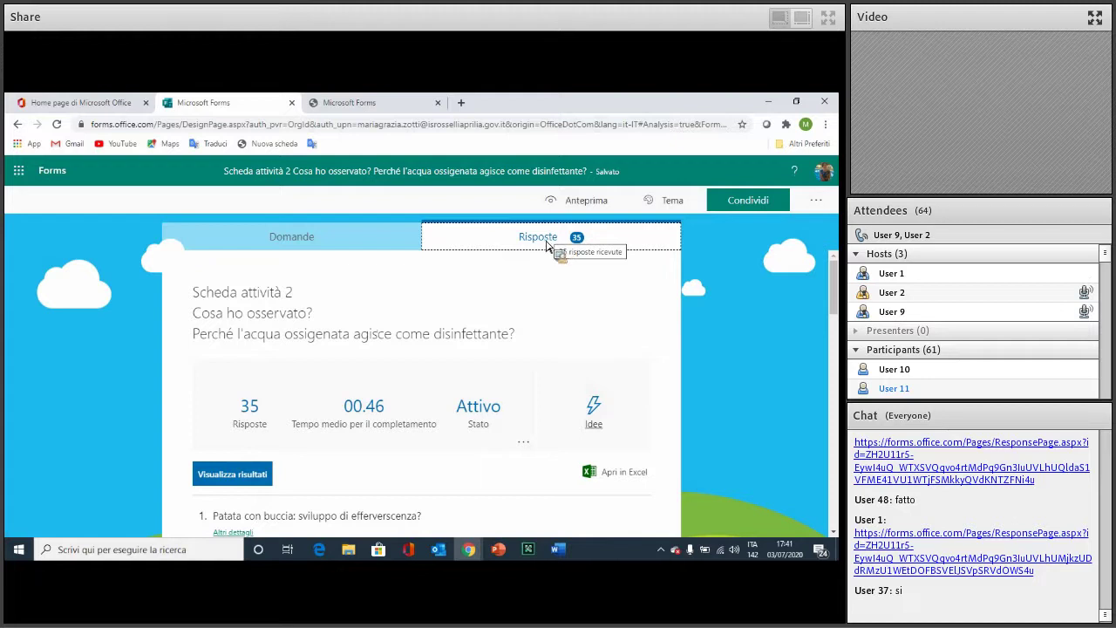
scroll(491, 330, down, 3)
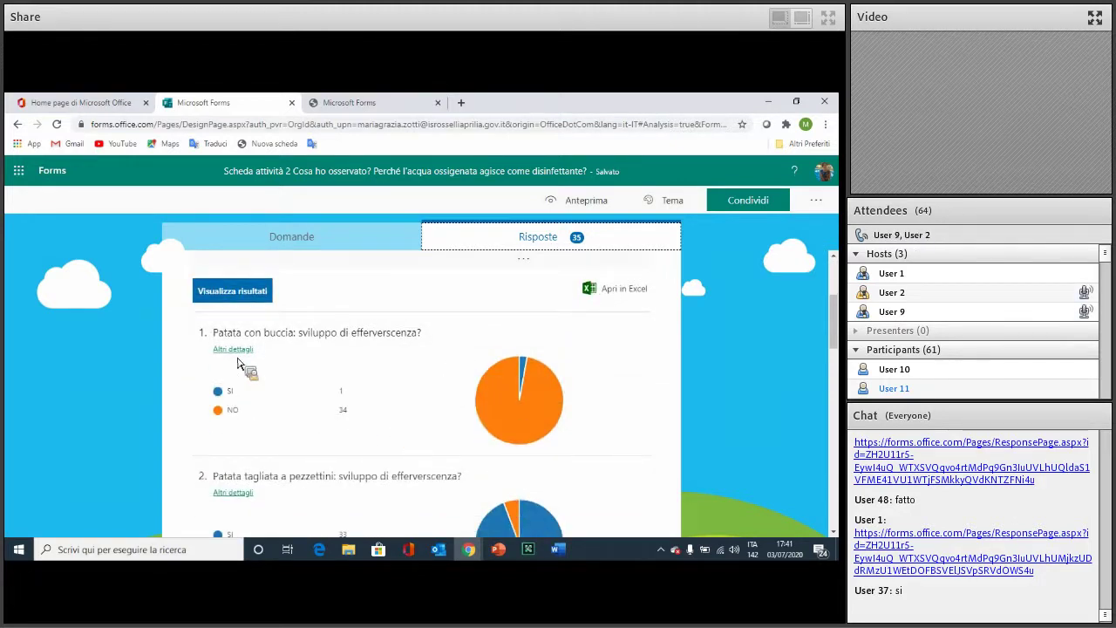
mouse_move(252, 415)
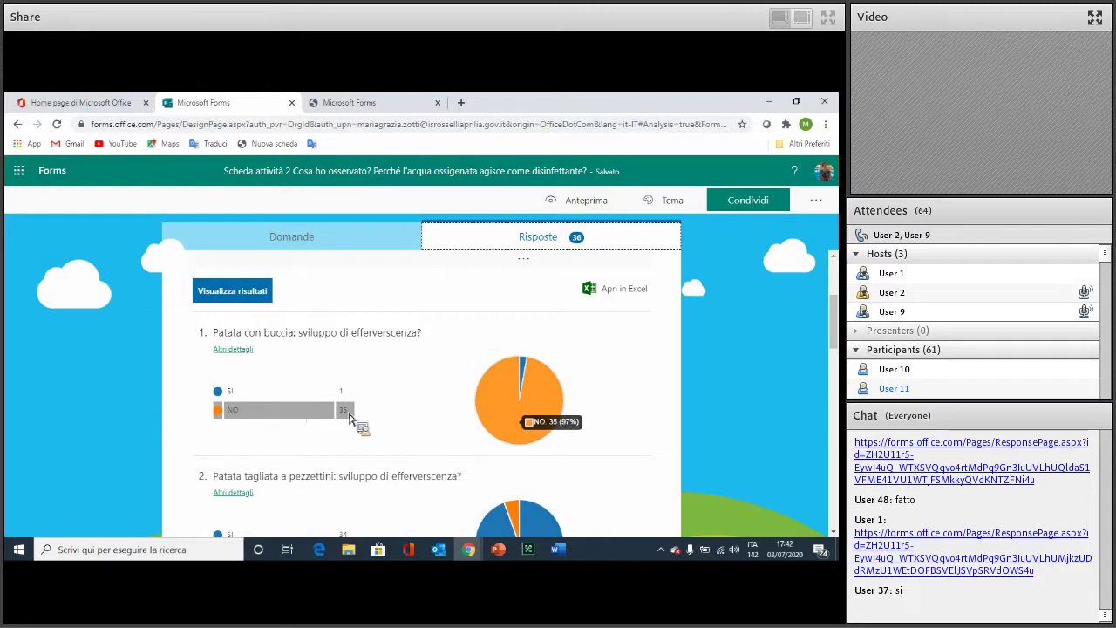
scroll(357, 427, down, 3)
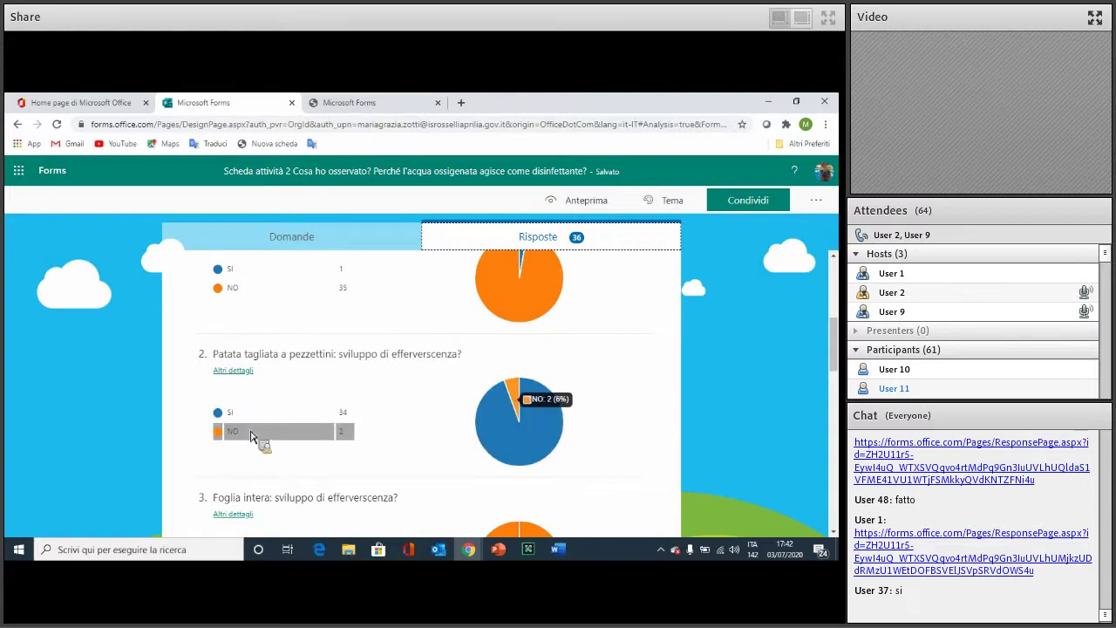
scroll(251, 436, down, 3)
scroll(251, 436, down, 1)
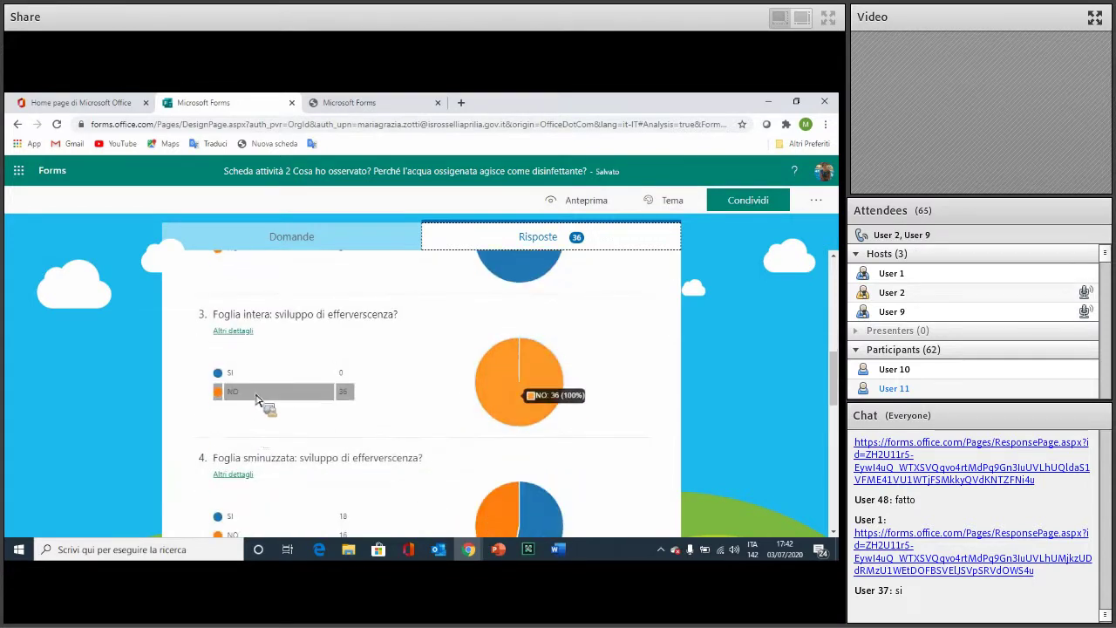
- Examine the SI and NO shares in the pie chart of question 4, "Foglia sminuzzata"
scroll(258, 400, down, 3)
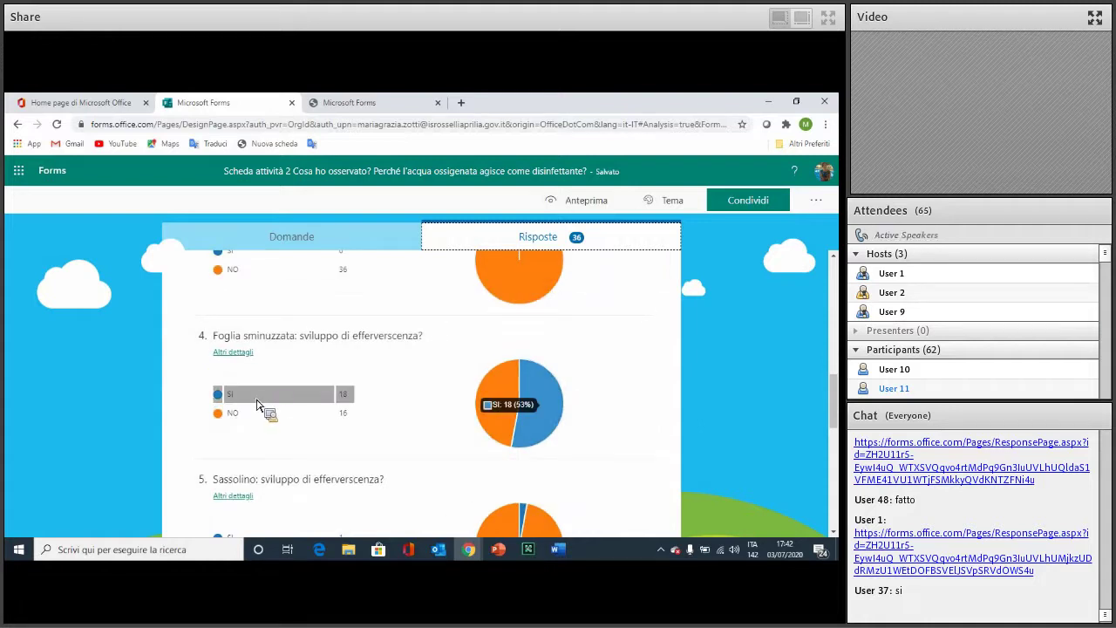
mouse_move(489, 406)
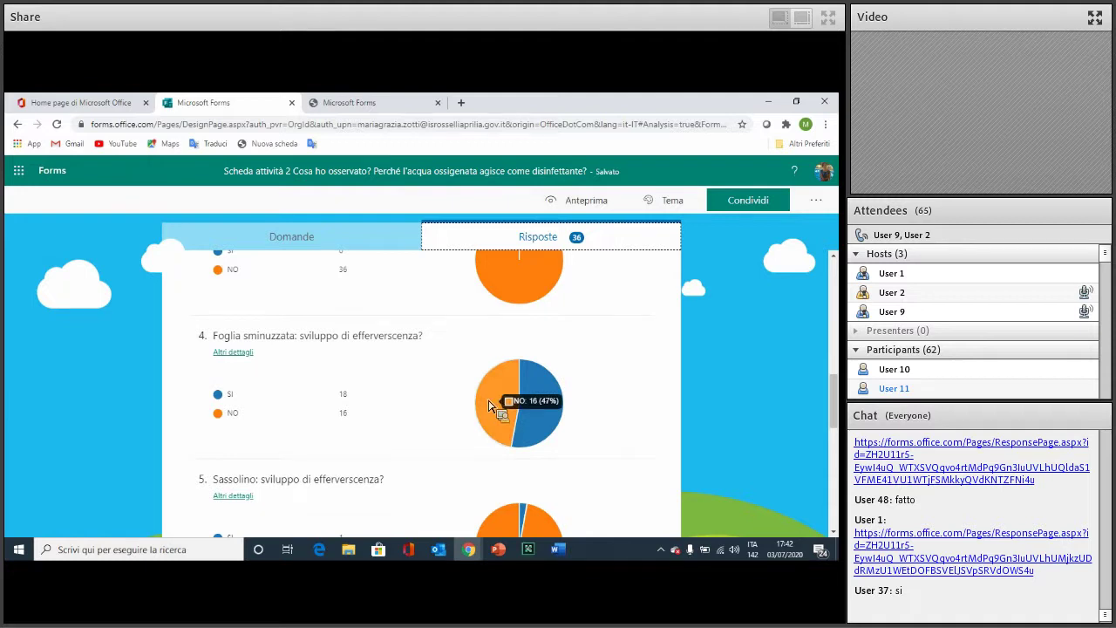
mouse_move(553, 415)
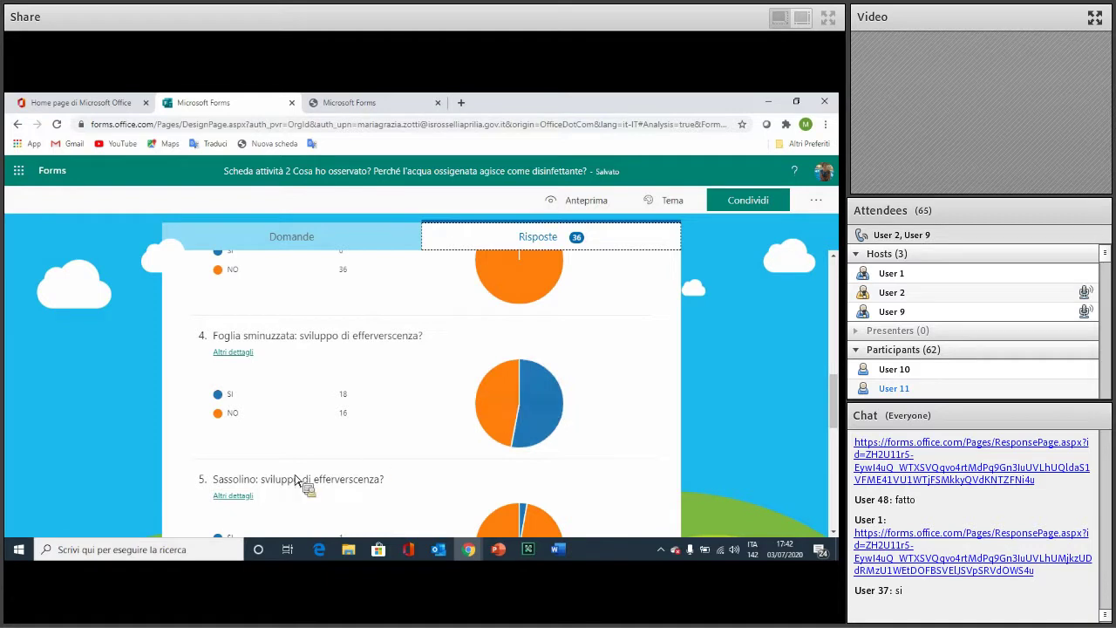
mouse_move(316, 415)
scroll(296, 413, down, 1)
scroll(296, 415, down, 2)
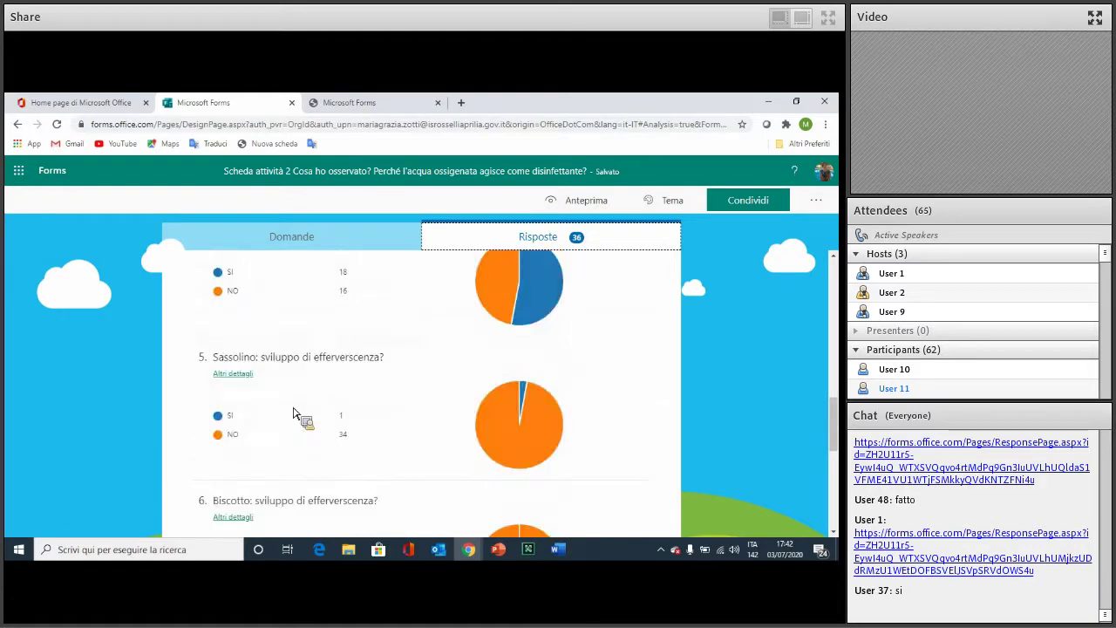
scroll(292, 405, up, 3)
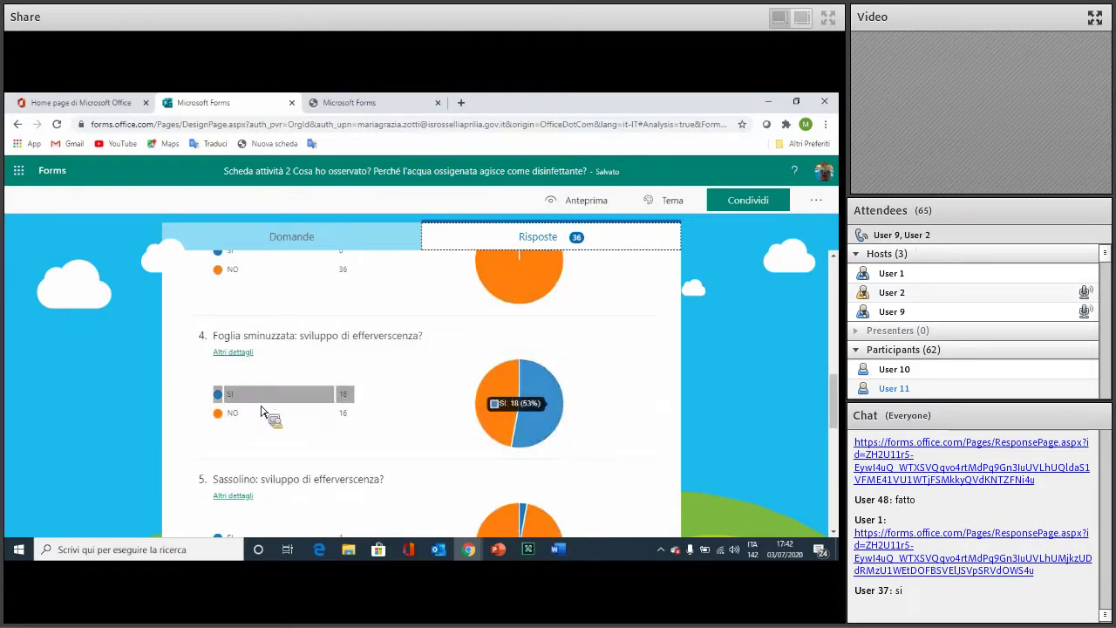
- Examine the updated results of questions 5 to 8, from "Sassolino" to what the effervescence is made of
scroll(264, 433, down, 1)
scroll(265, 435, down, 2)
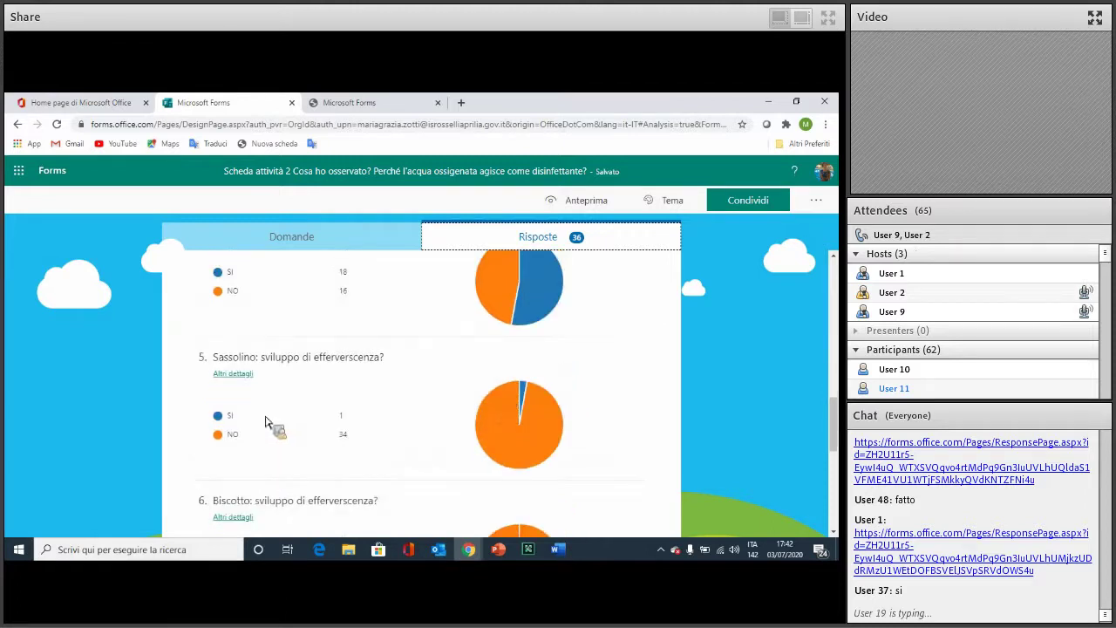
scroll(266, 383, down, 1)
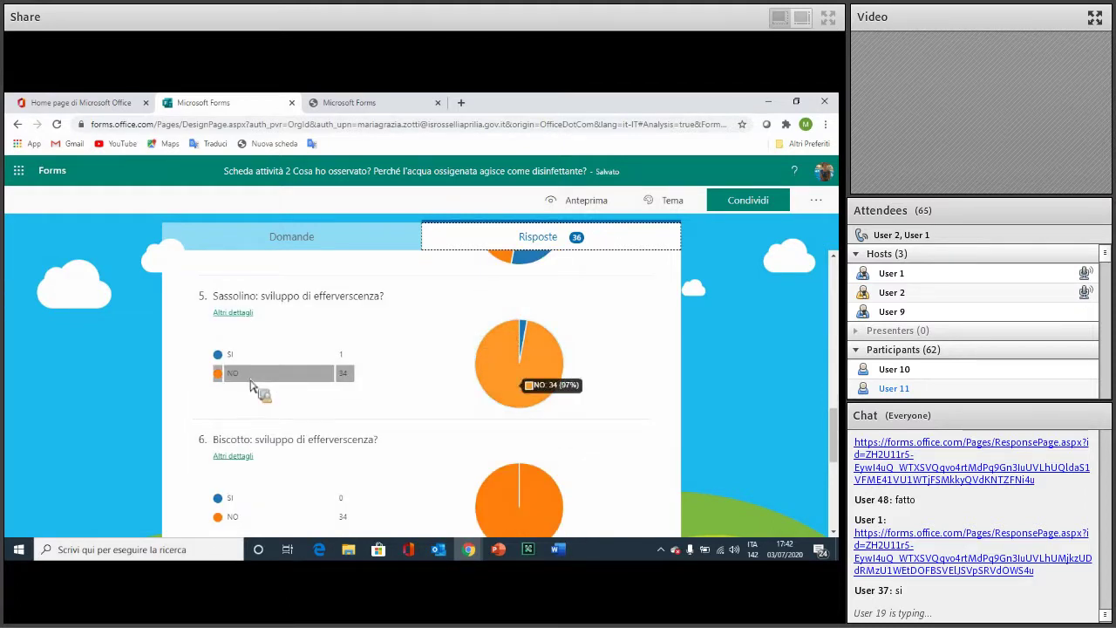
scroll(251, 387, down, 1)
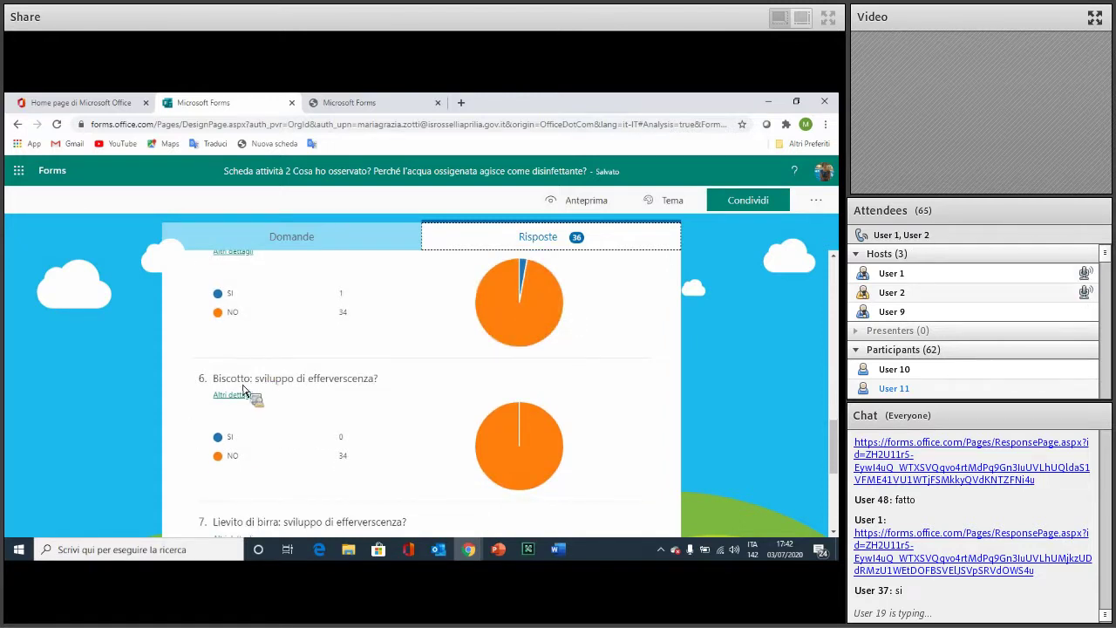
scroll(247, 390, down, 1)
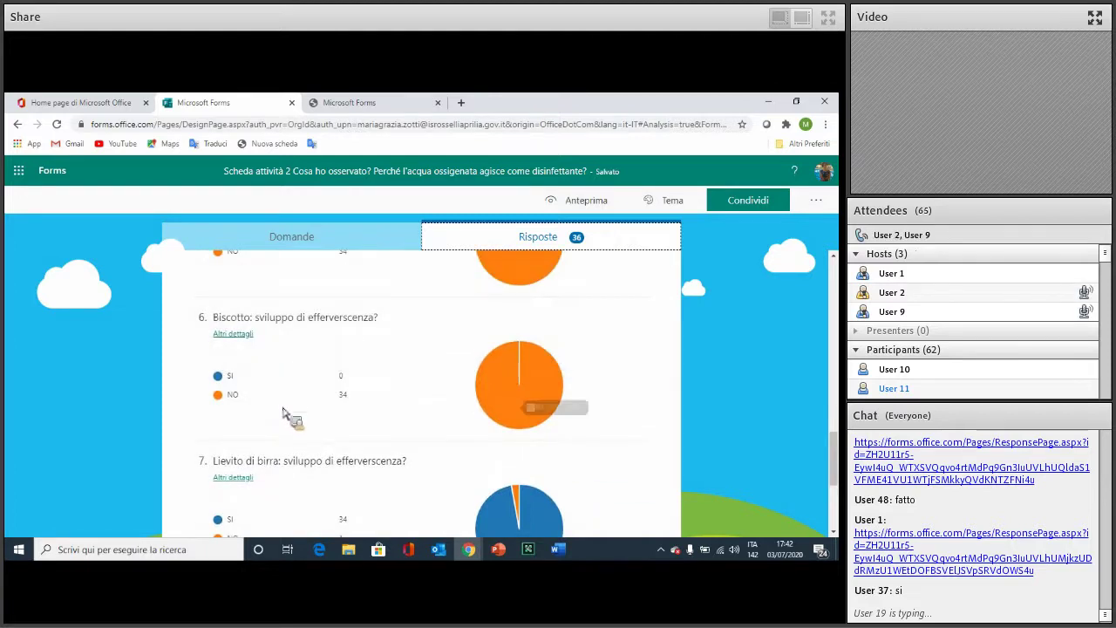
scroll(282, 398, down, 3)
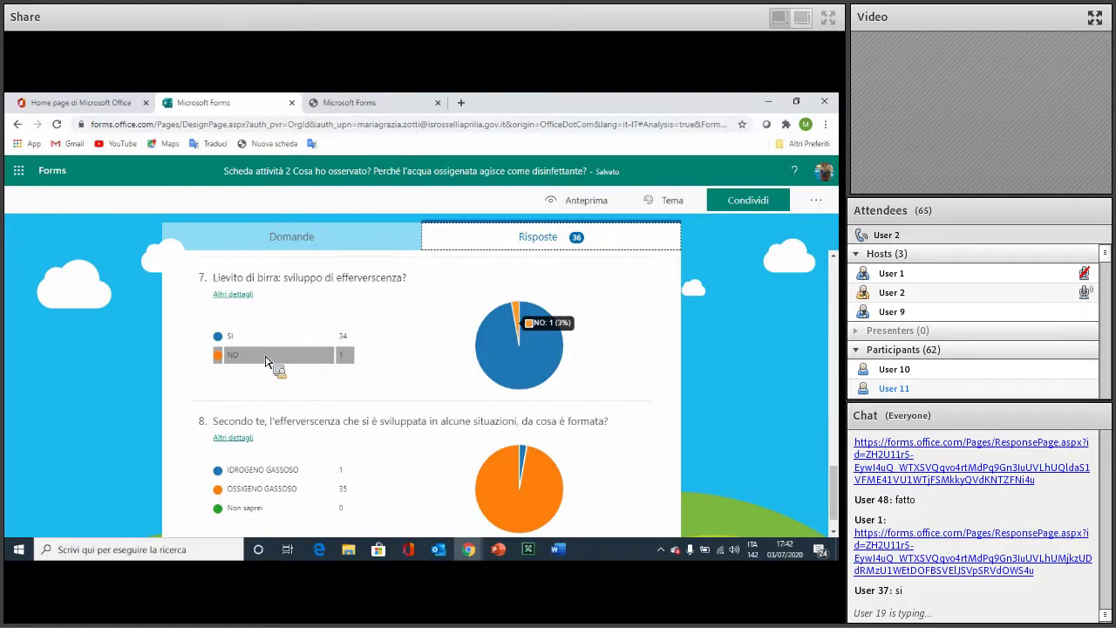
scroll(268, 367, up, 1)
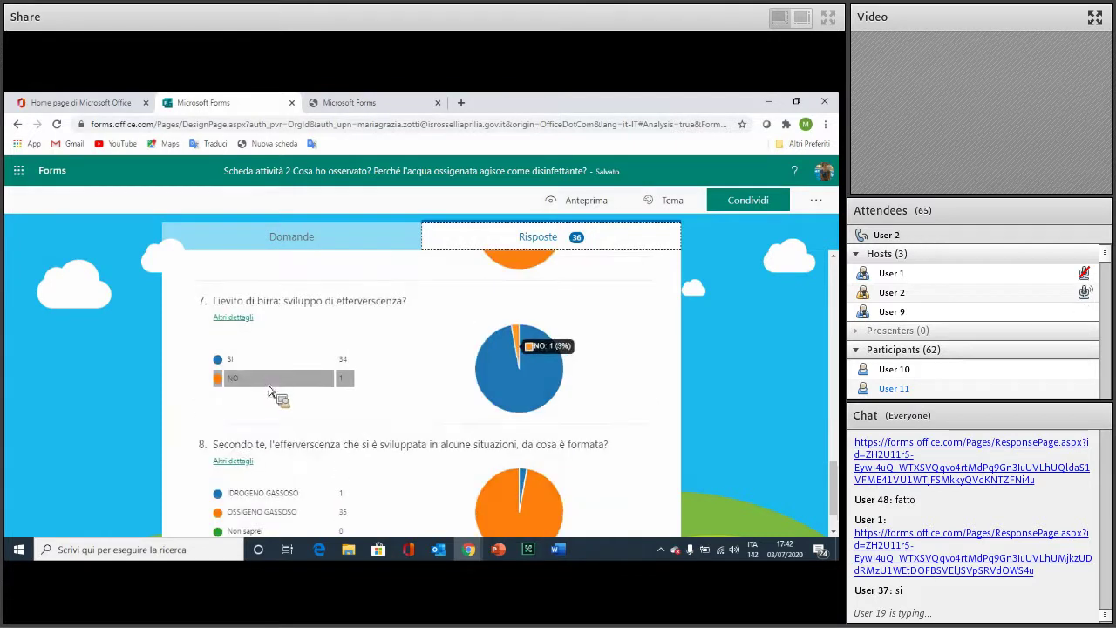
scroll(267, 392, down, 1)
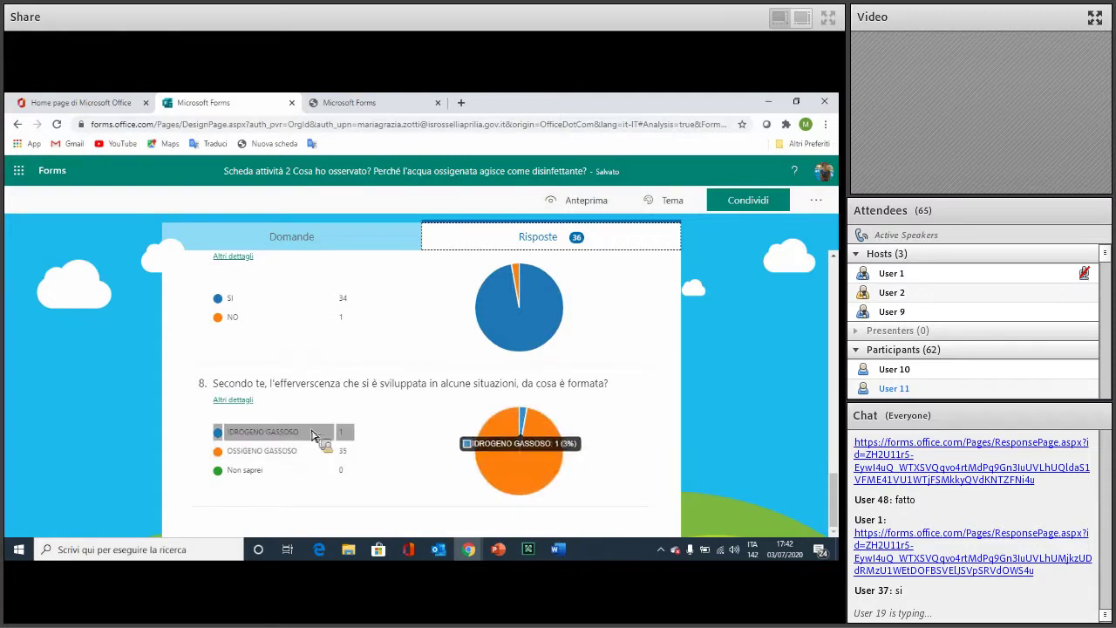
- Switch to the part 2 webinar presentation in PowerPoint and play the video on slide 7, "CHE COSA ABBIAMO OSSERVATO"
mouse_move(499, 556)
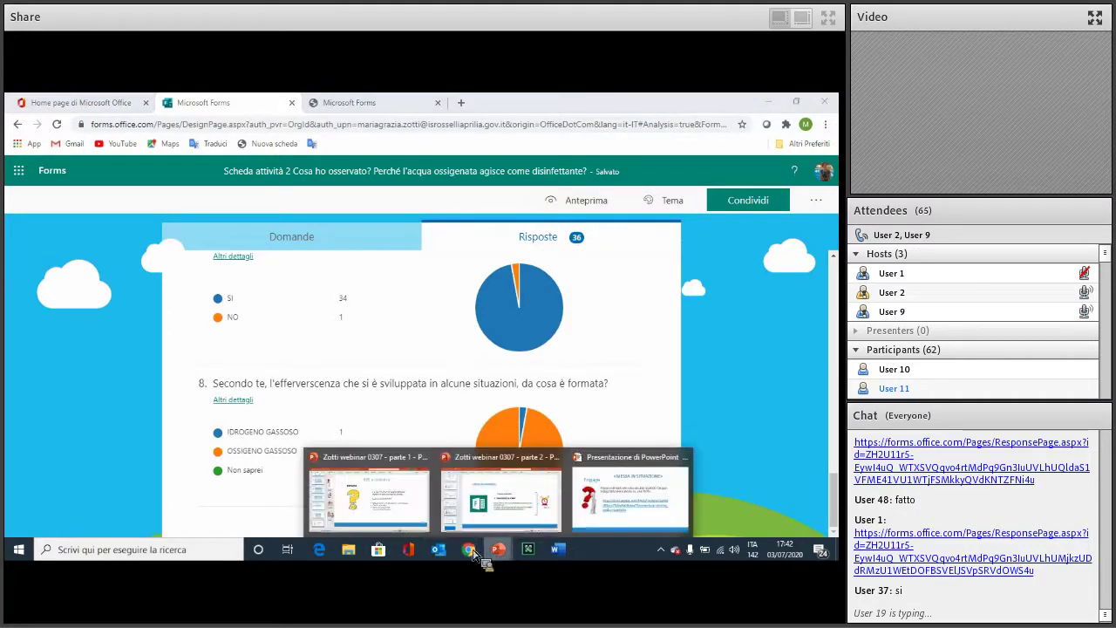
click(478, 504)
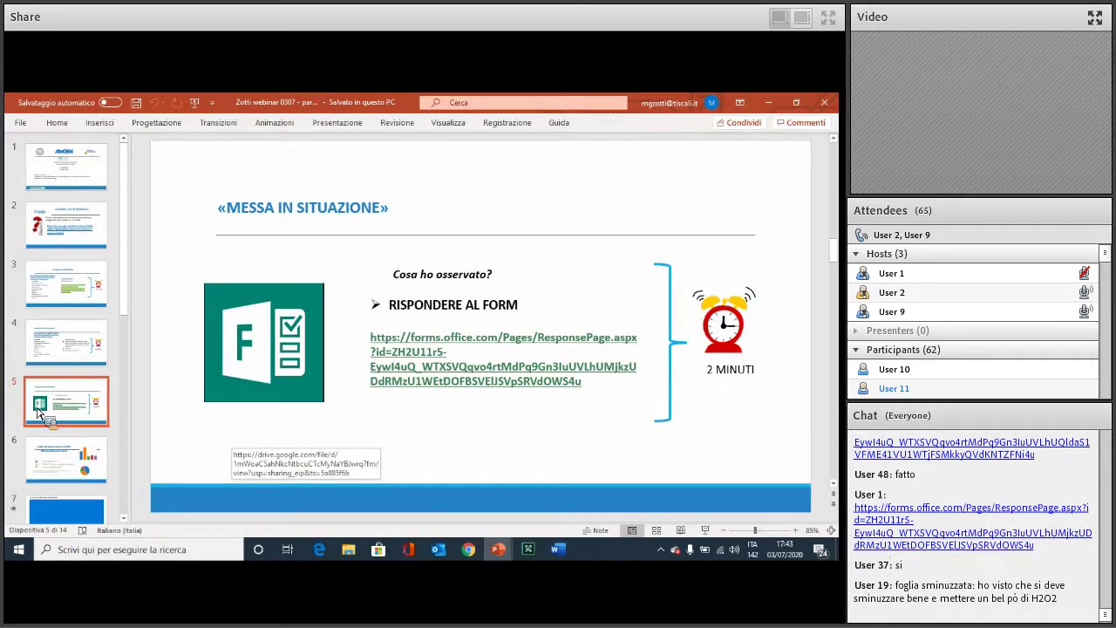
click(61, 460)
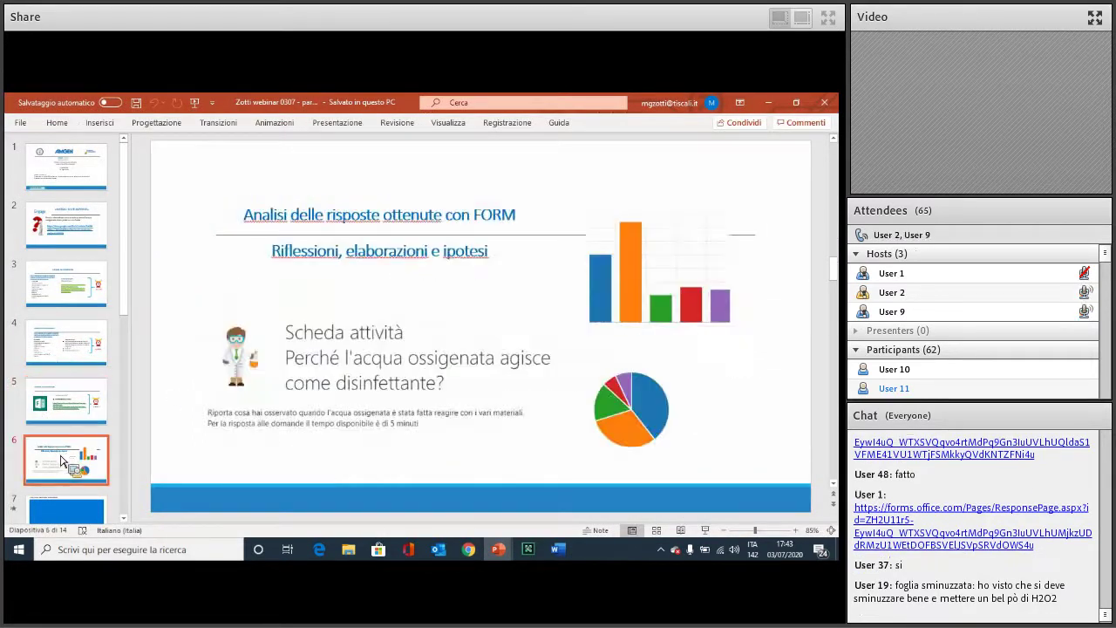
scroll(61, 461, down, 2)
click(59, 457)
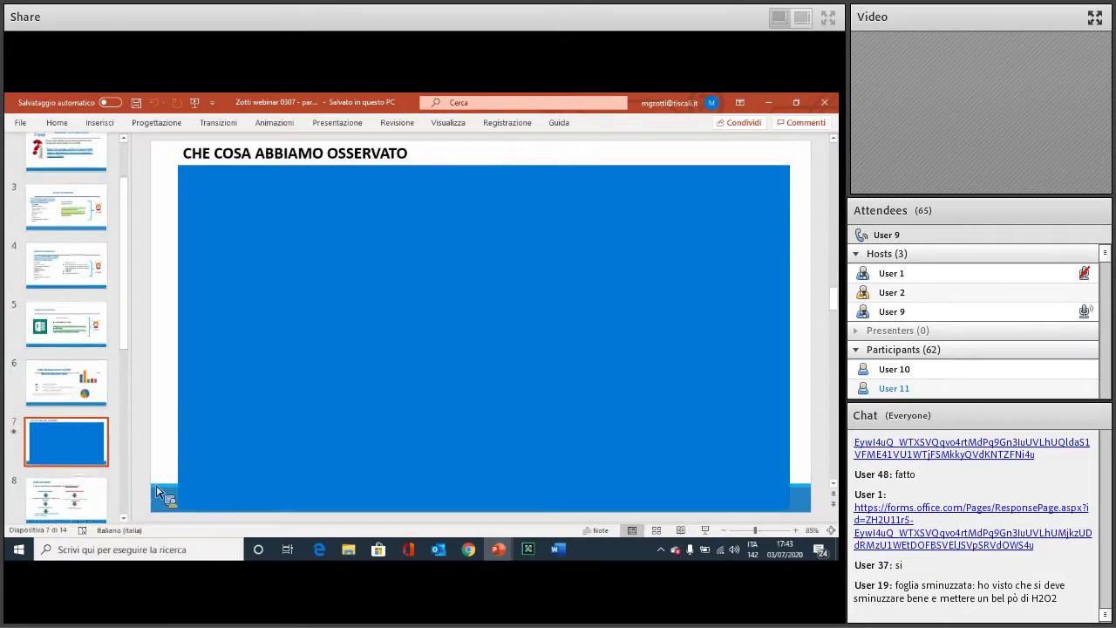
click(199, 505)
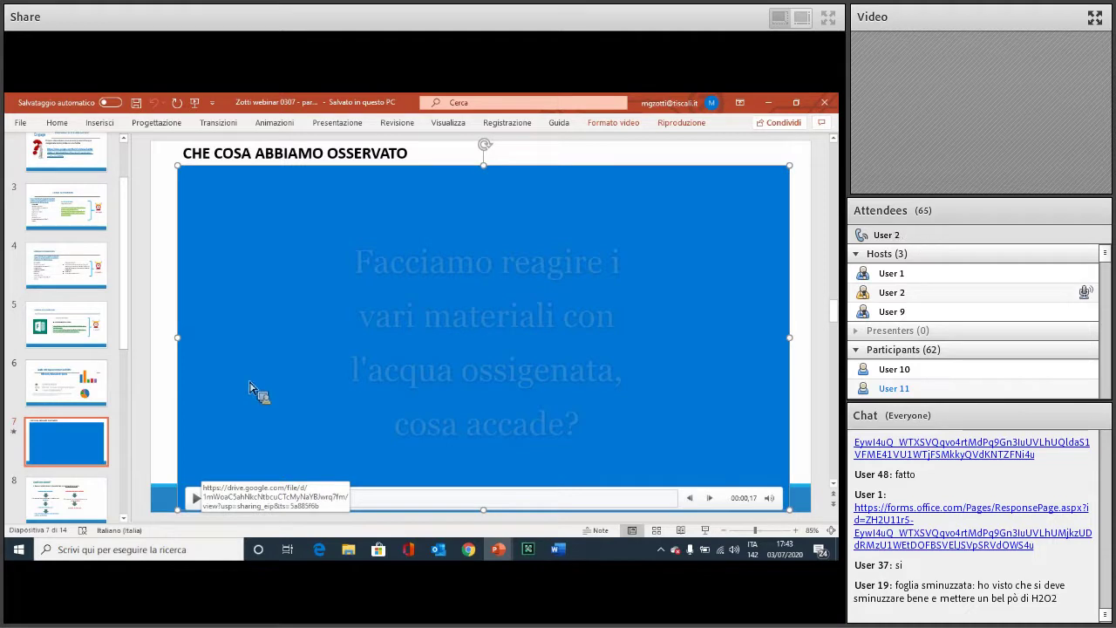
- Play the video on slide 7 and try to start the slide show from the current slide
click(196, 501)
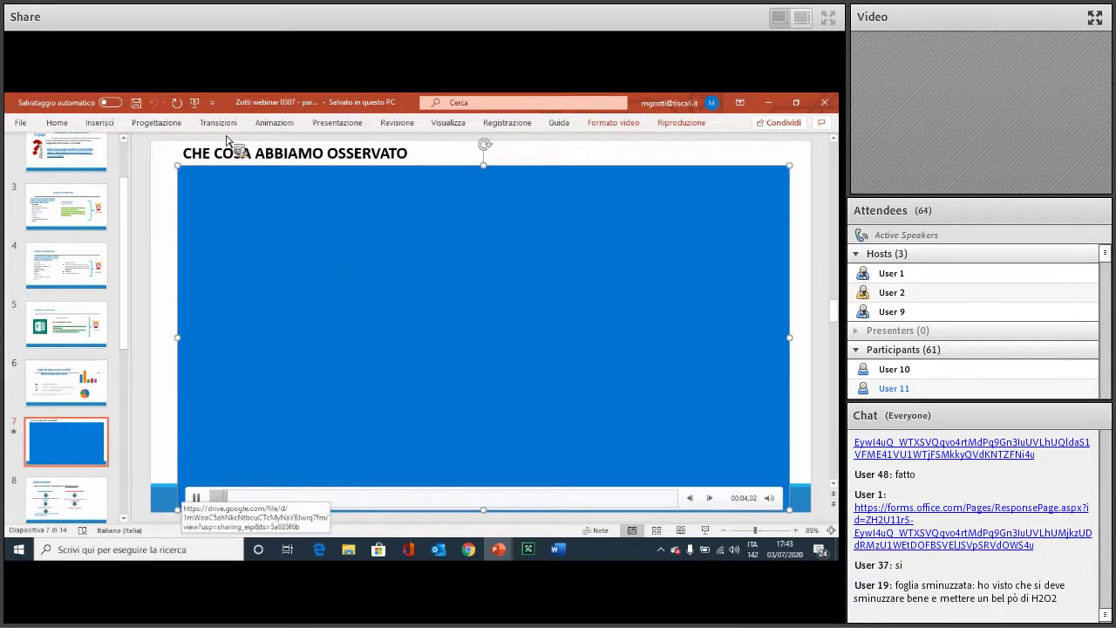
click(343, 125)
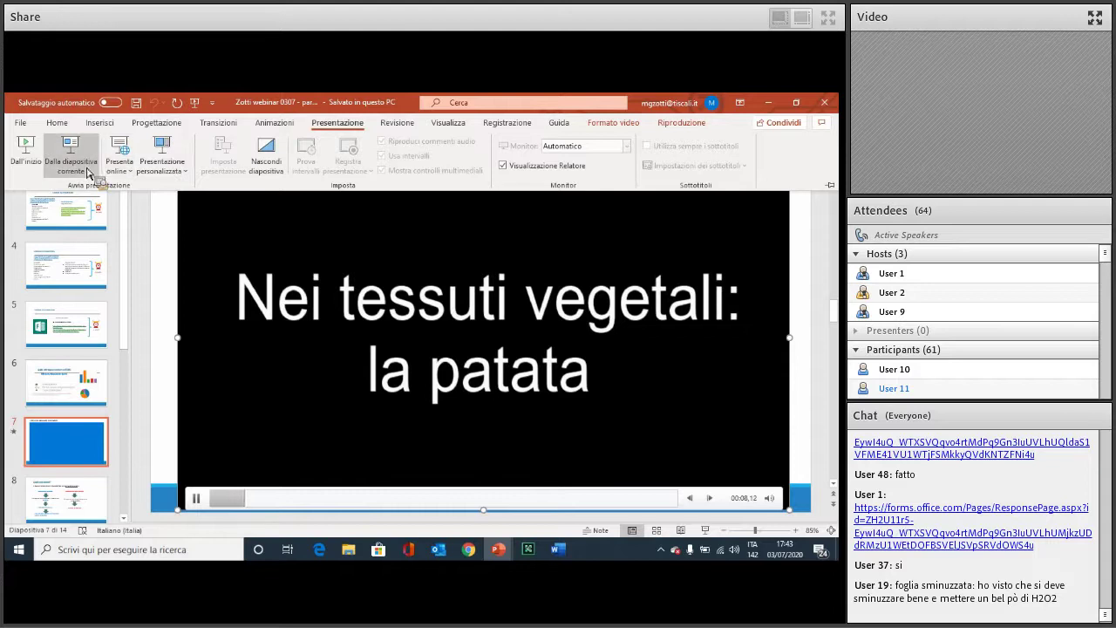
click(79, 166)
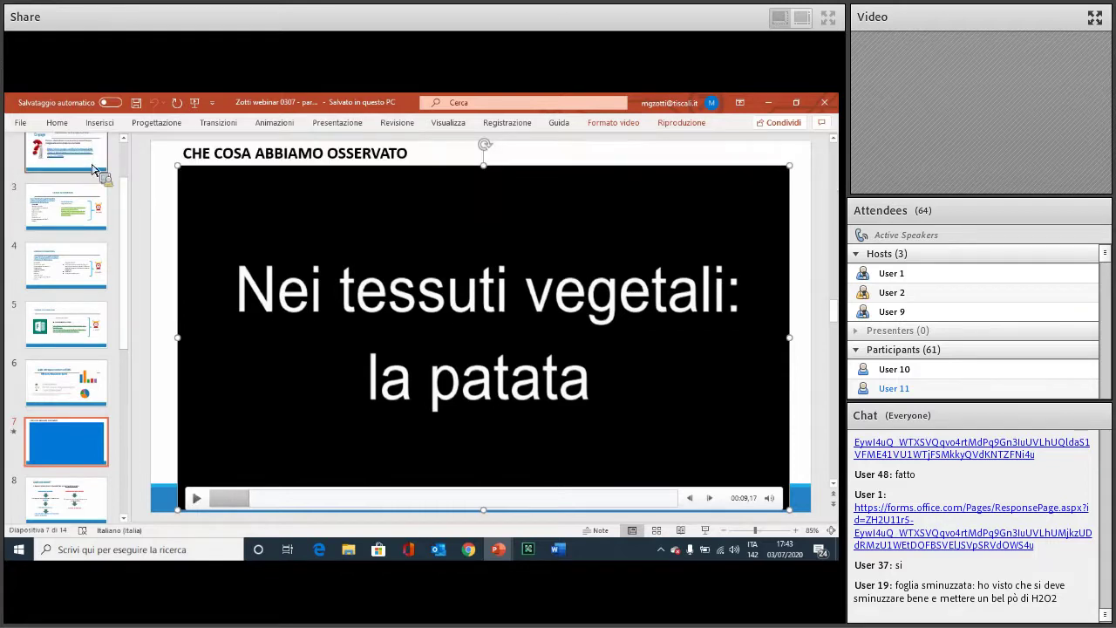
- Resume the slide 7 video and clear the view around it by dismissing the audio notification and narrowing the slide thumbnail pane
click(196, 503)
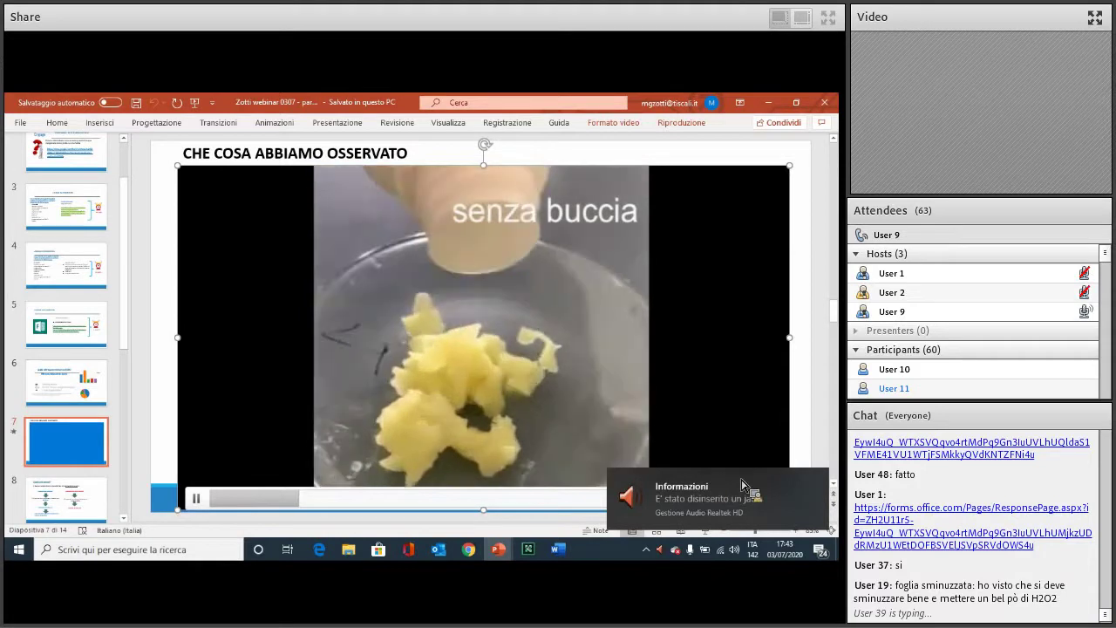
click(818, 483)
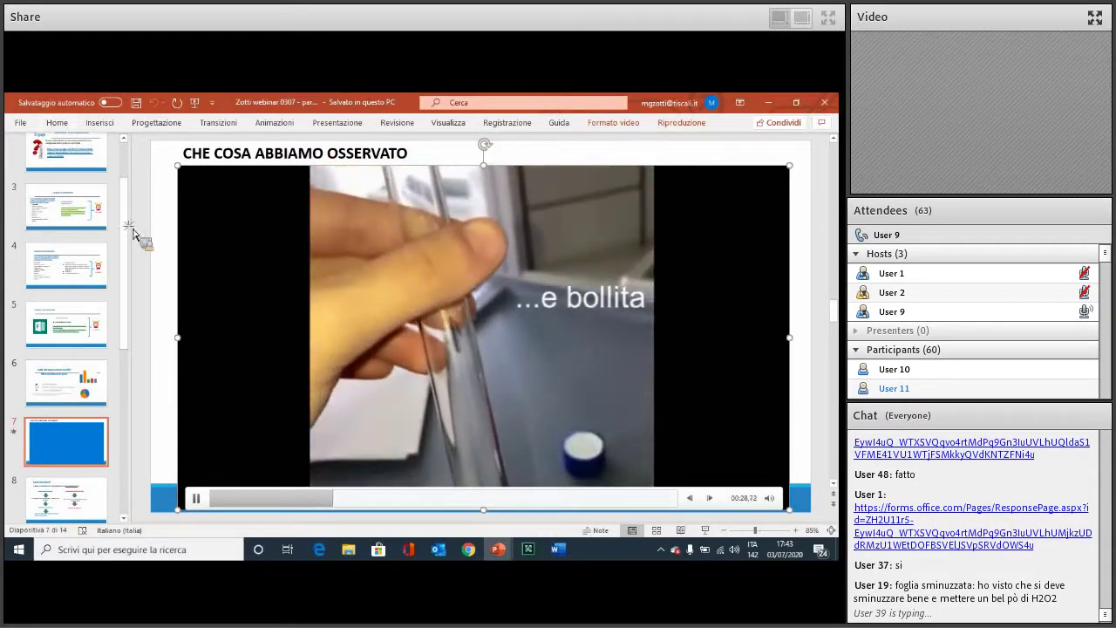
drag(132, 234, 51, 235)
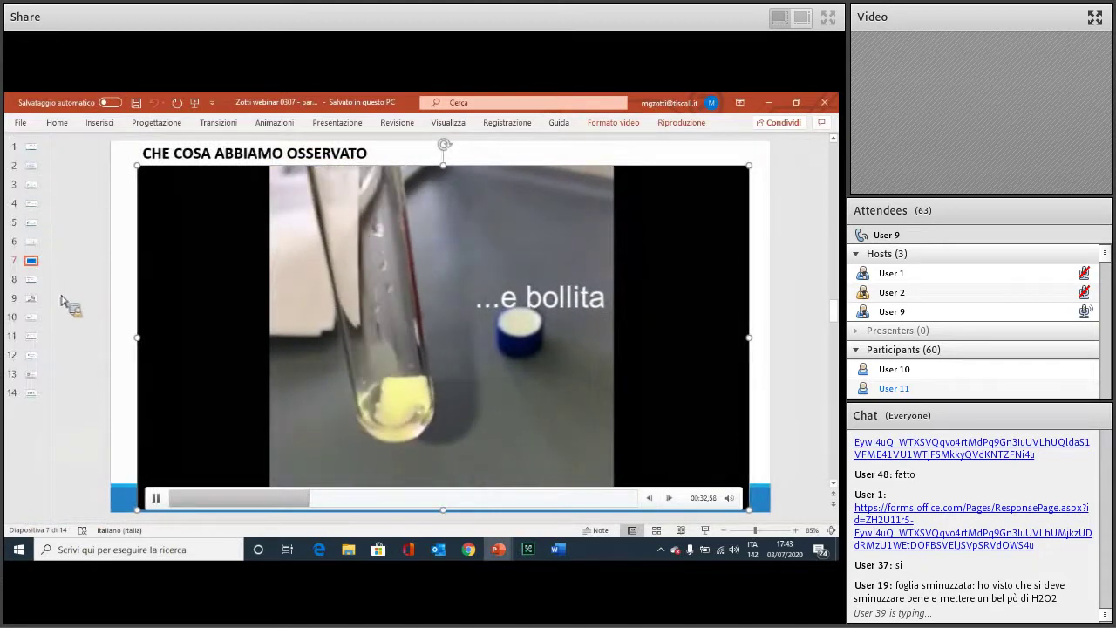